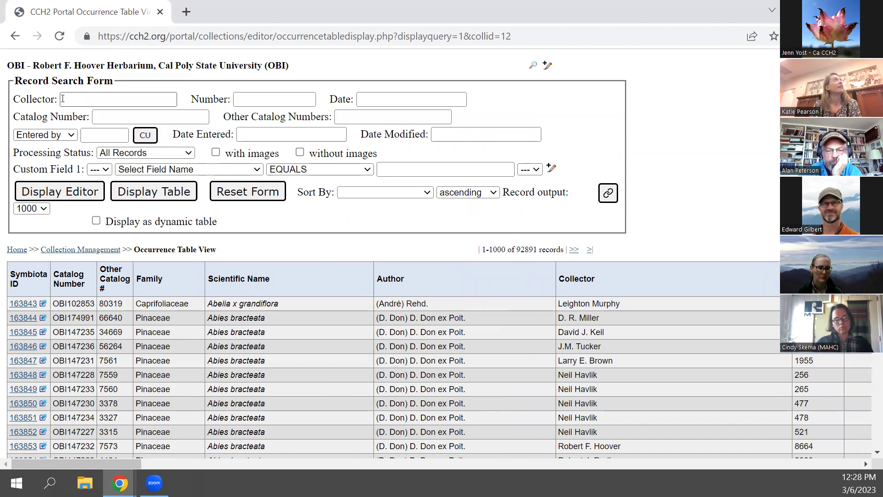
# Step: Set Custom Field 1 of the record search to Georeference Remarks with the value "intersection"
pyautogui.moveTo(63, 99)
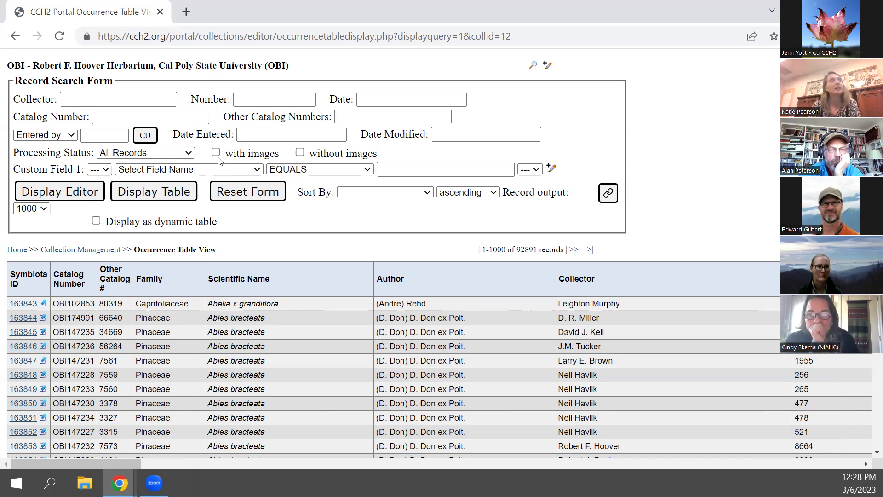
pyautogui.click(157, 169)
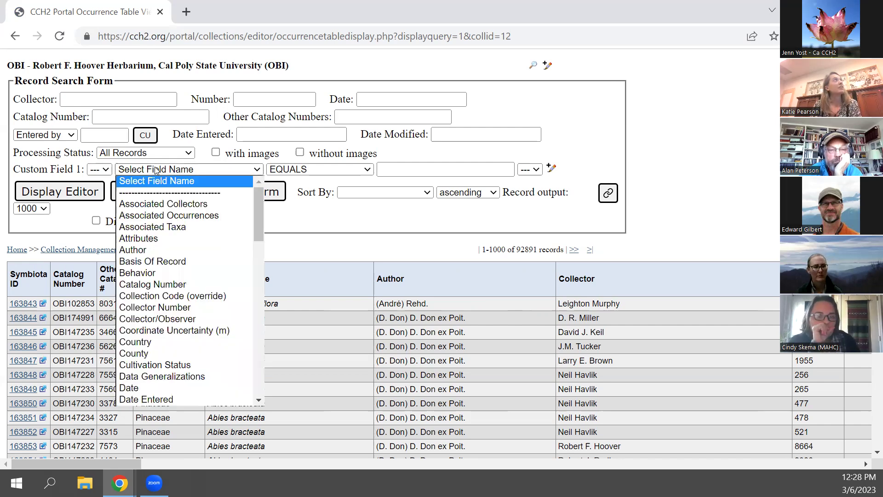
pyautogui.moveTo(258, 204); pyautogui.dragTo(255, 317)
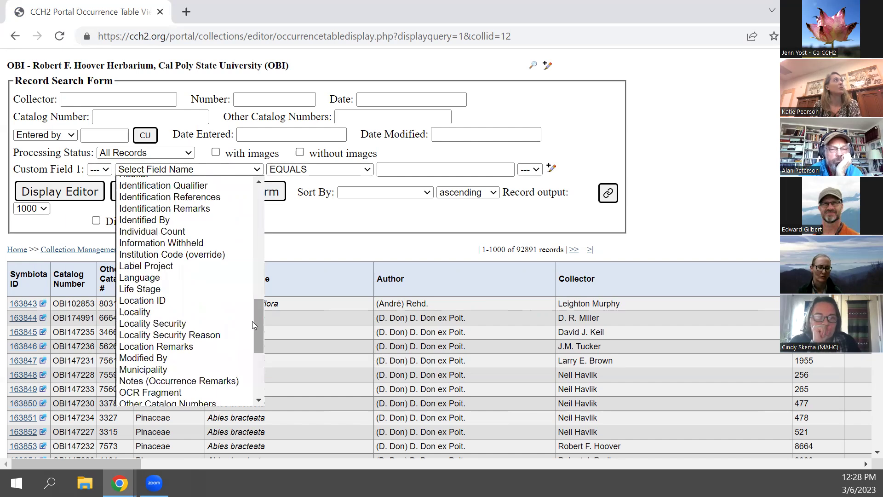
pyautogui.scroll(3, 252, 325)
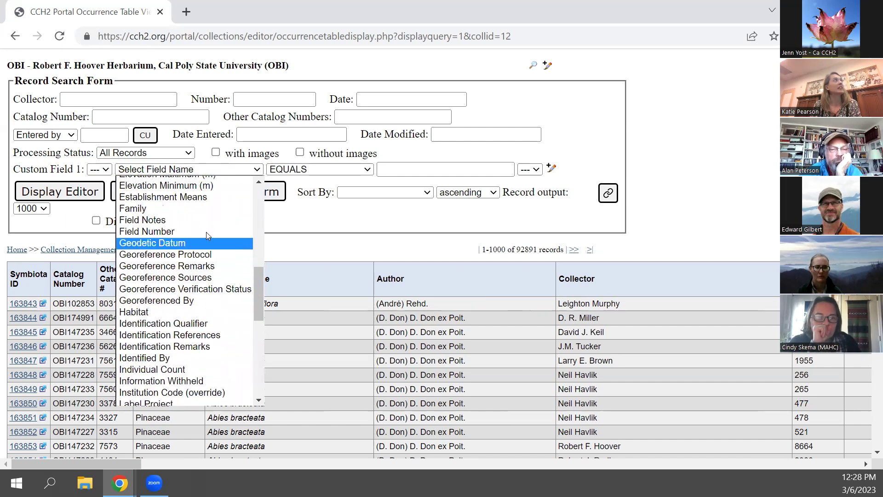
pyautogui.click(206, 265)
pyautogui.click(395, 173)
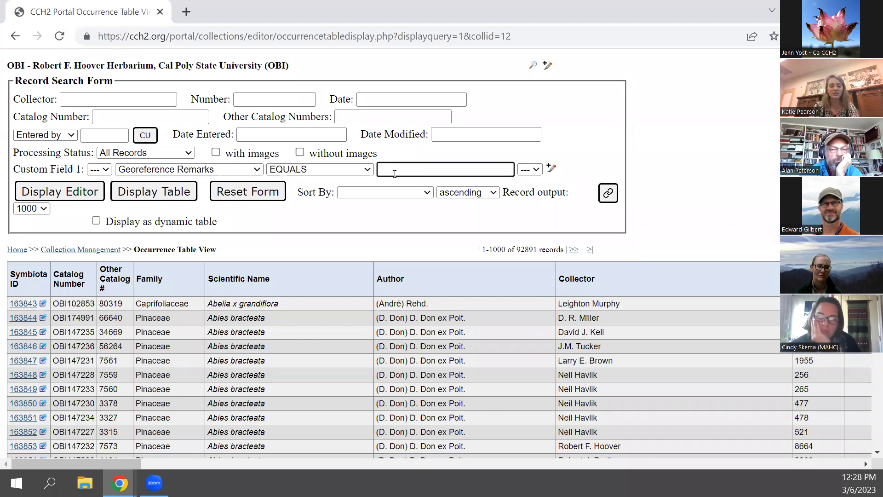
pyautogui.write('intersection')
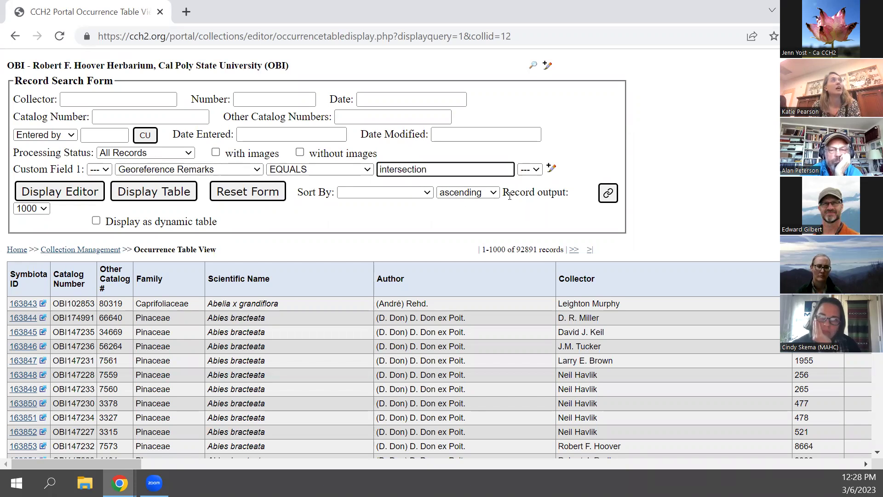
# Step: Add Custom Fields 2, 3 and 4 to the Record Search Form
pyautogui.click(551, 169)
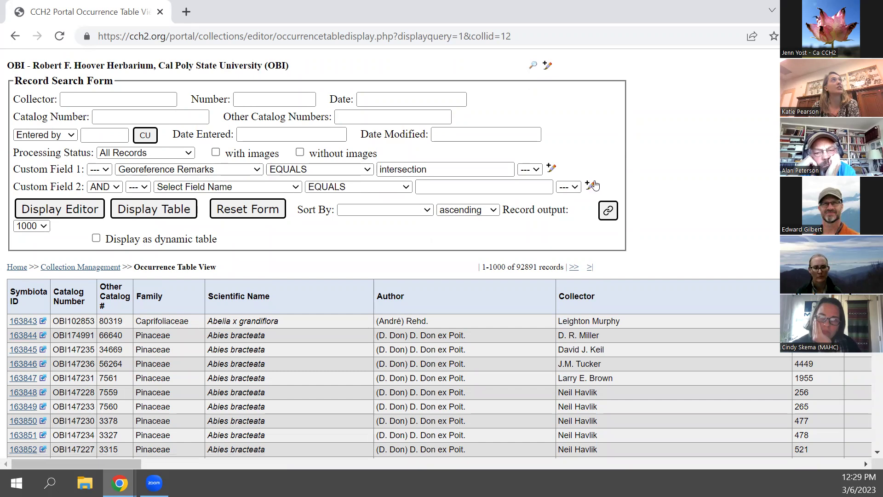
pyautogui.click(590, 185)
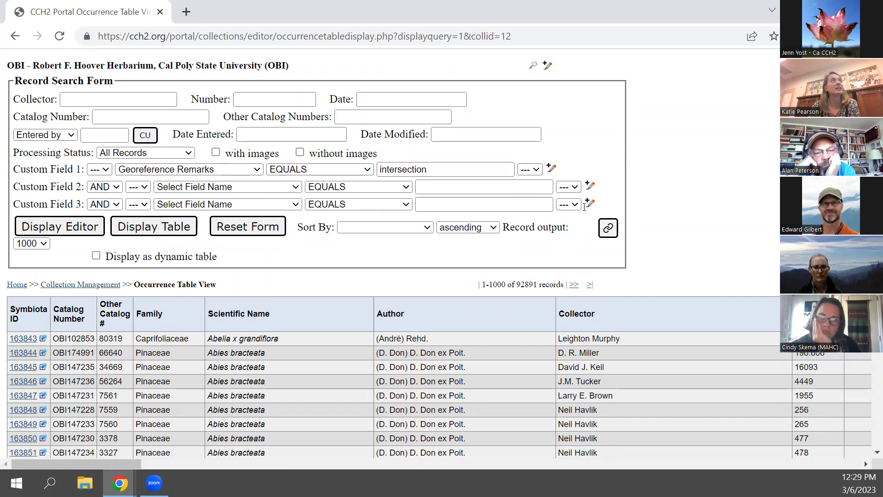
pyautogui.click(590, 203)
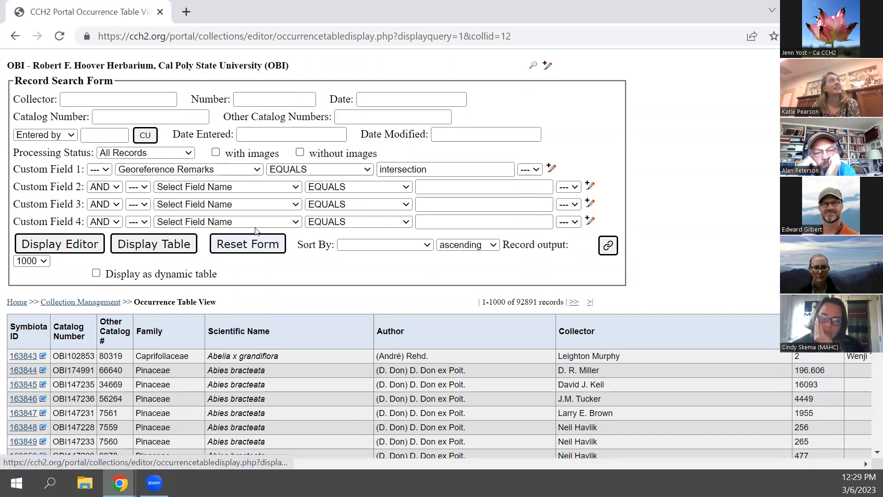
# Step: Put a single opening parenthesis before Custom Field 1 and set its condition to CONTAINS
pyautogui.click(100, 169)
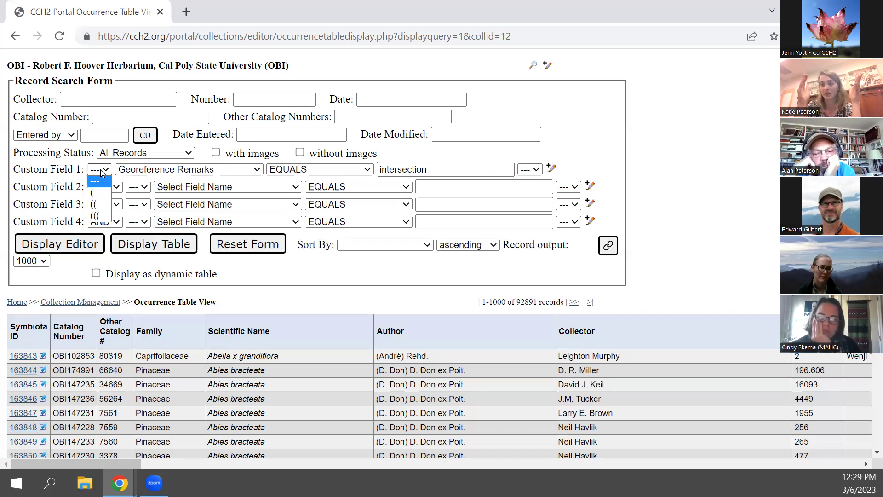
pyautogui.click(99, 197)
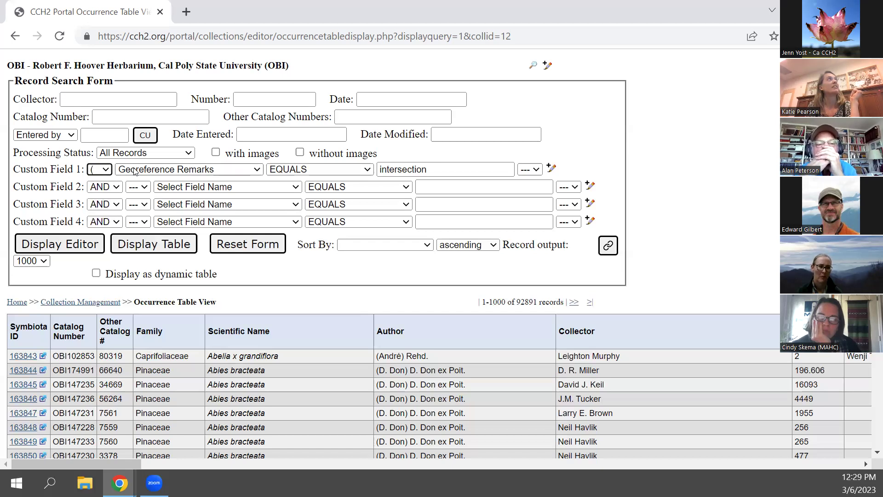
pyautogui.click(278, 169)
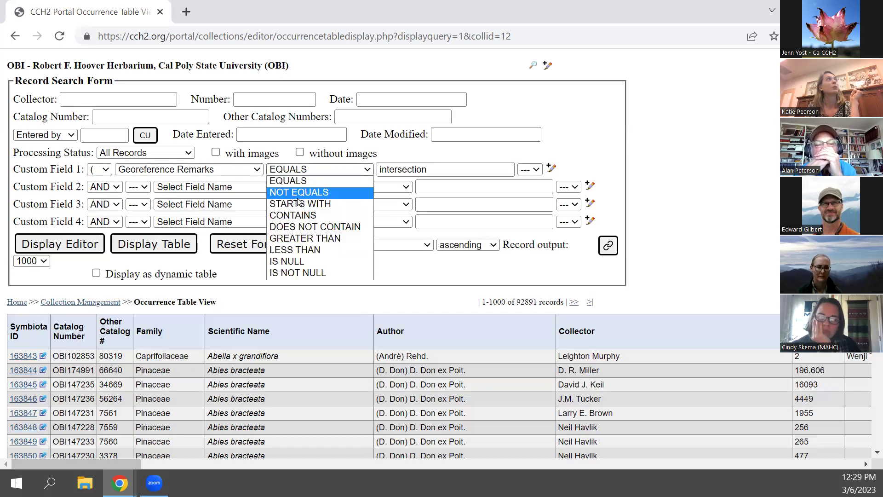
pyautogui.click(294, 215)
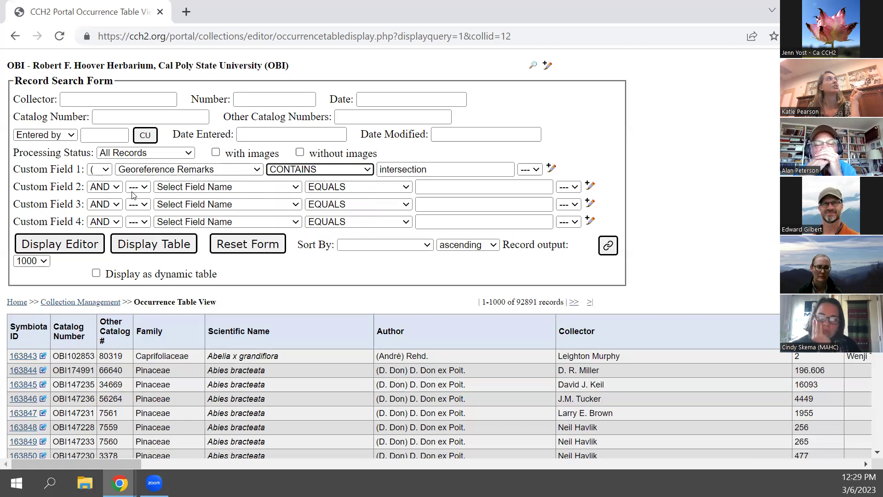
# Step: Set Custom Field 2 to Country with the value "United States" and end it with a single closing parenthesis
pyautogui.click(181, 185)
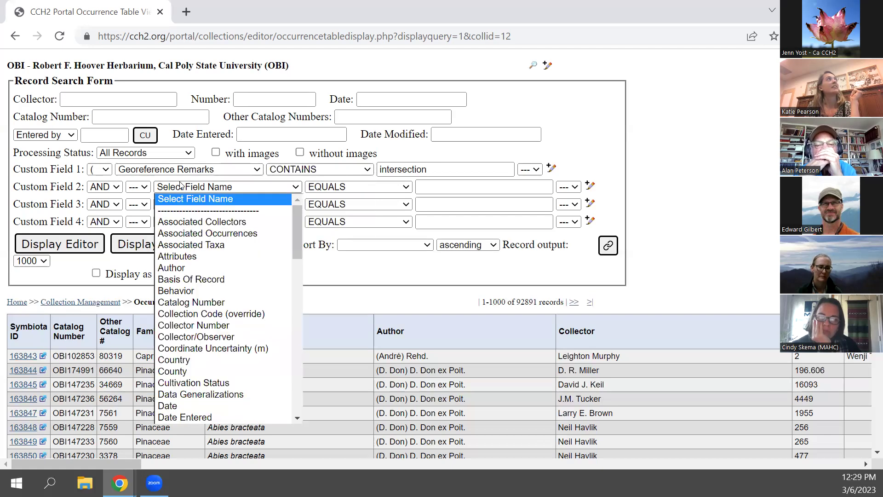
pyautogui.scroll(-3, 182, 257)
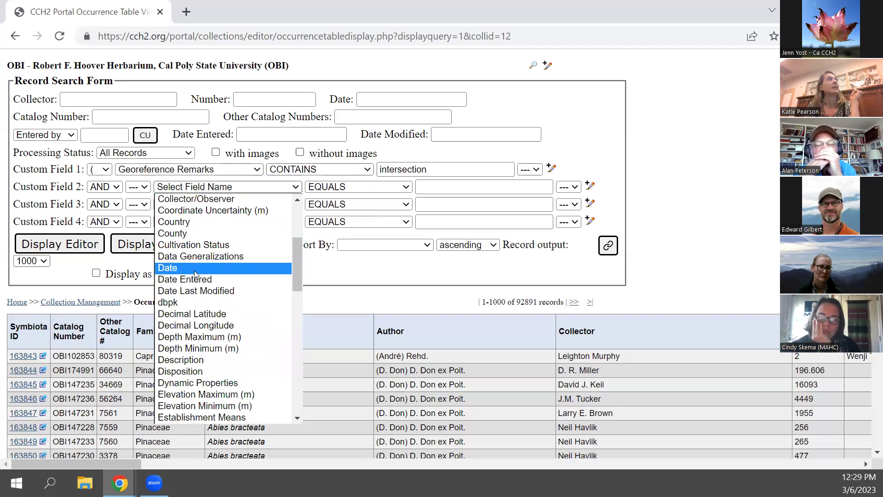
pyautogui.click(186, 222)
pyautogui.click(428, 186)
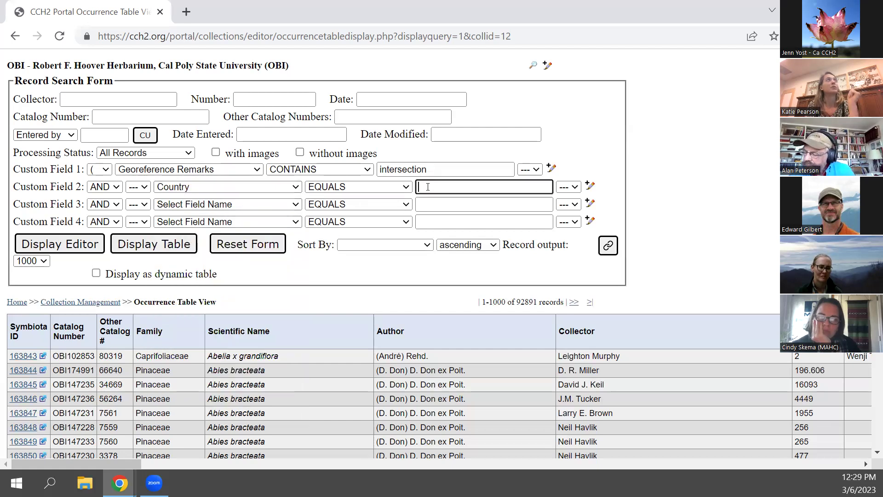
pyautogui.write('United States')
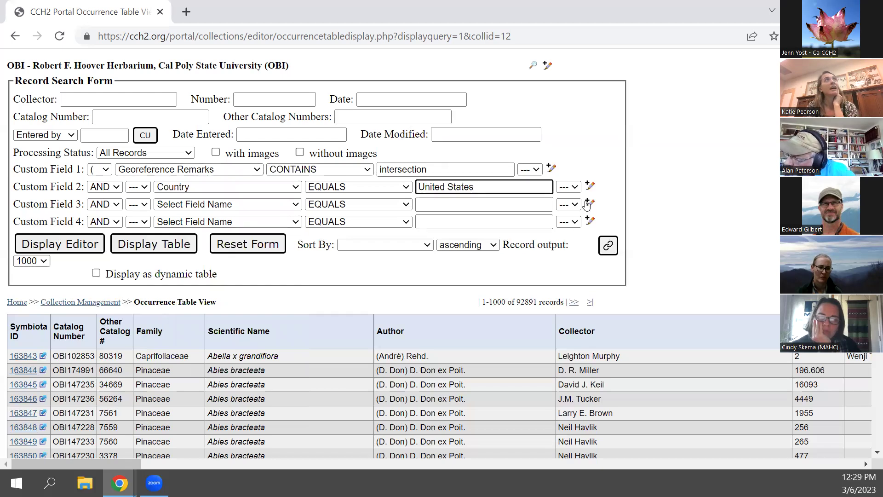
pyautogui.click(569, 185)
pyautogui.click(570, 199)
# Step: Join Custom Field 3 with OR, add a single opening parenthesis and choose Catalog Number as its field
pyautogui.click(104, 204)
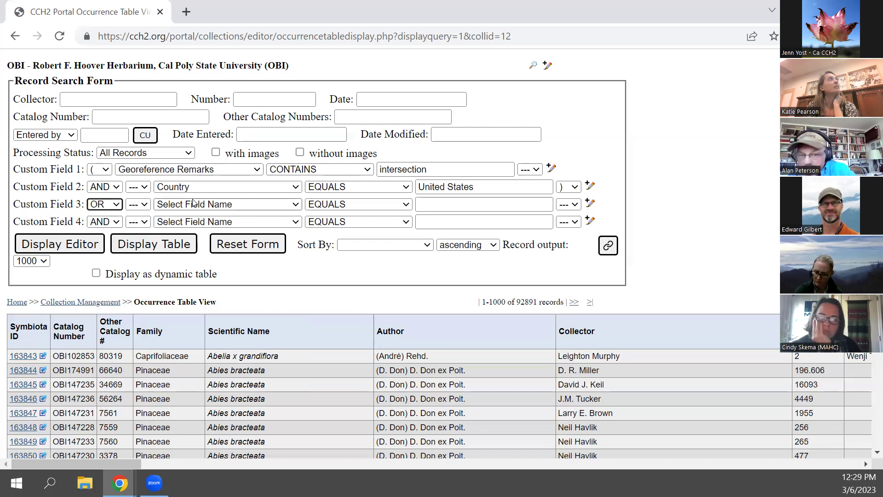
pyautogui.click(138, 204)
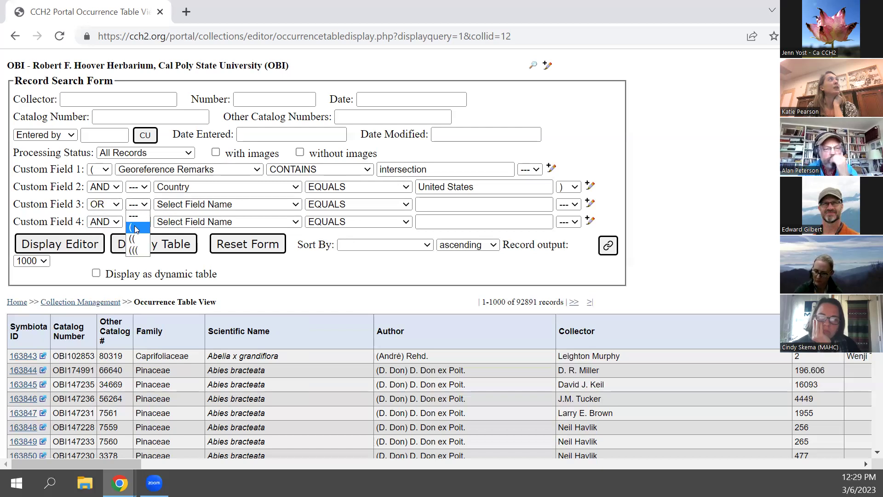
pyautogui.click(138, 229)
pyautogui.click(181, 204)
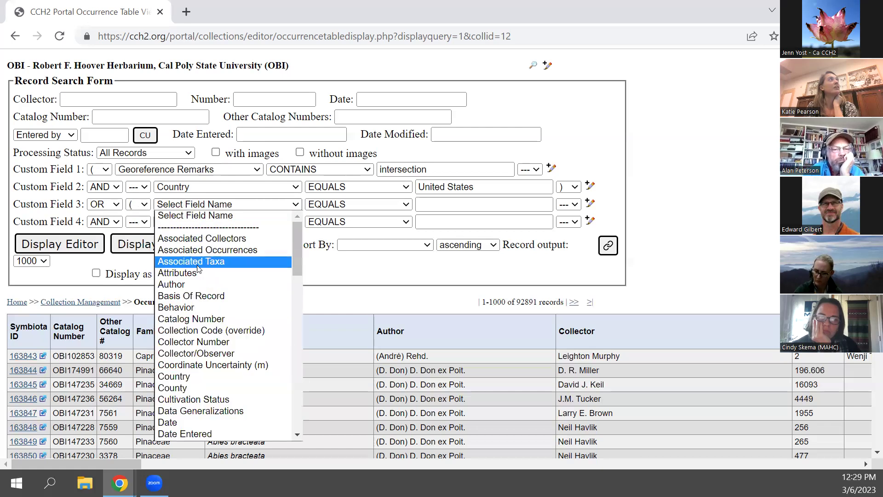
pyautogui.click(209, 318)
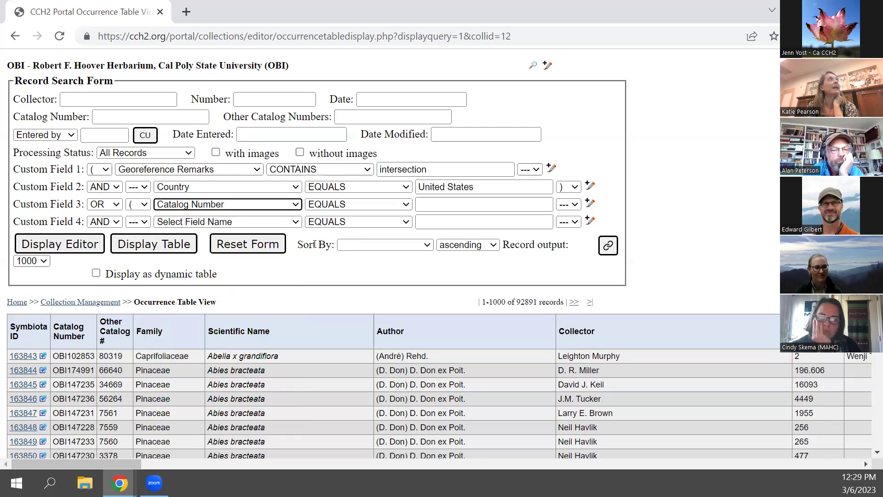
pyautogui.click(434, 204)
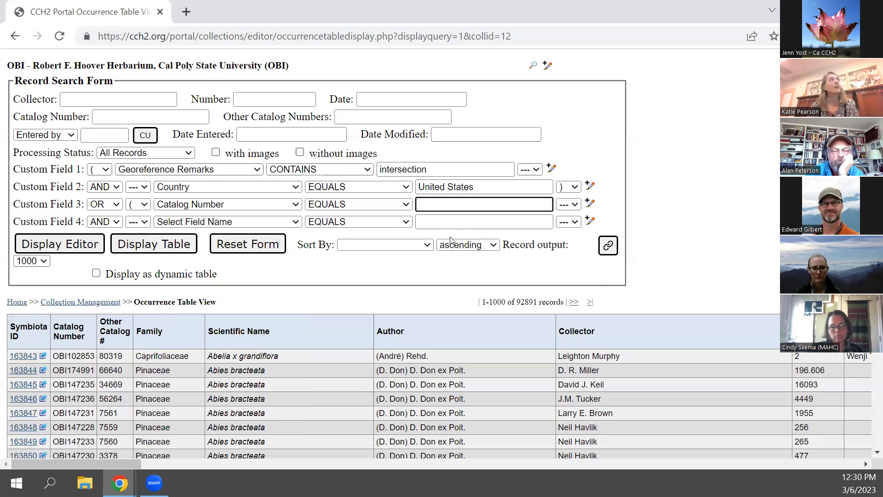
# Step: Reset the Record Search Form to clear all custom field criteria
pyautogui.click(317, 171)
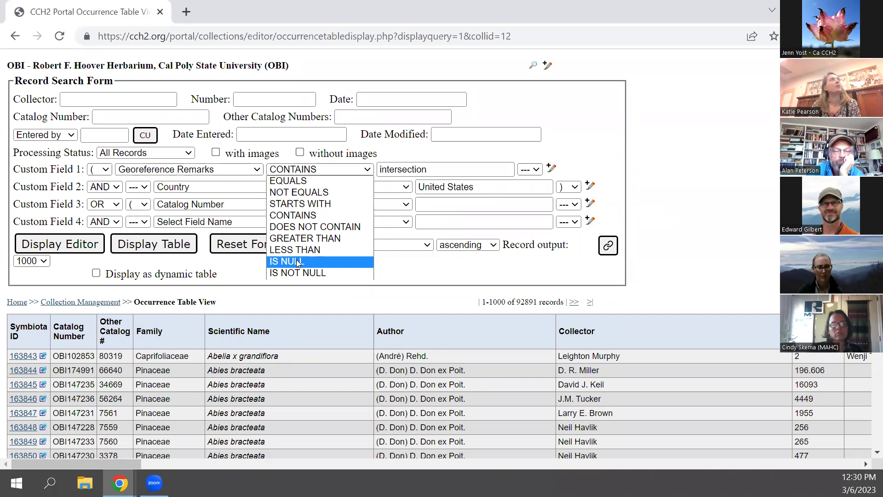
pyautogui.click(243, 247)
pyautogui.click(243, 247)
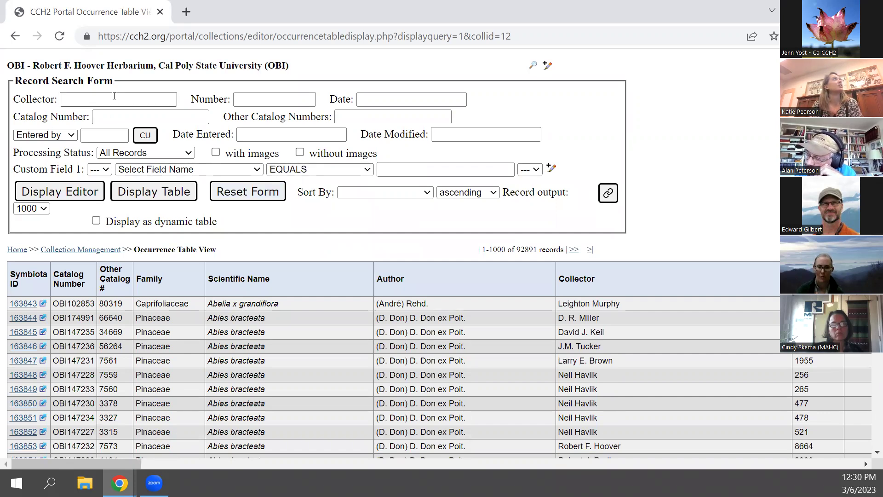
# Step: Display the table of records whose processing status is Stage 1 and show the search form again
pyautogui.click(109, 154)
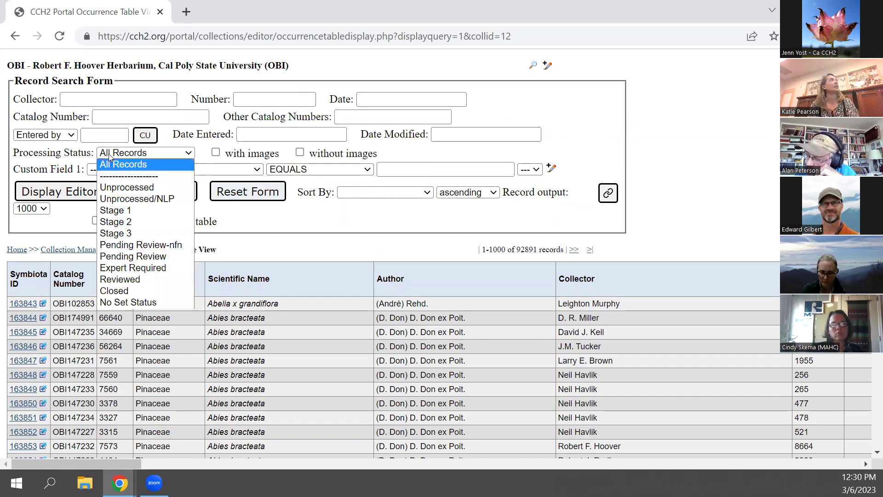
pyautogui.click(124, 210)
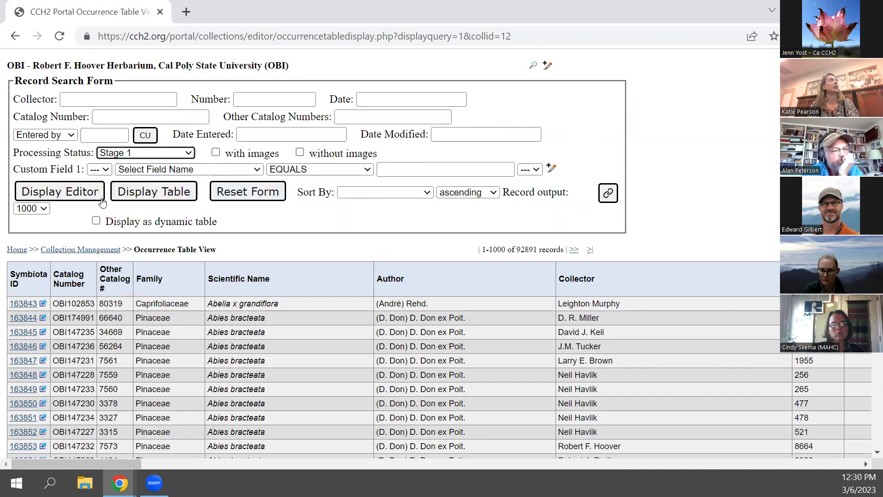
pyautogui.click(132, 192)
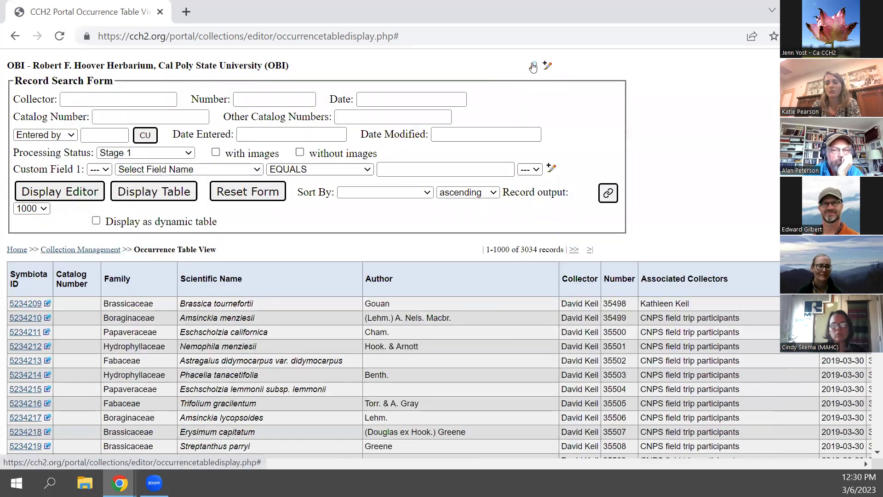
pyautogui.click(533, 65)
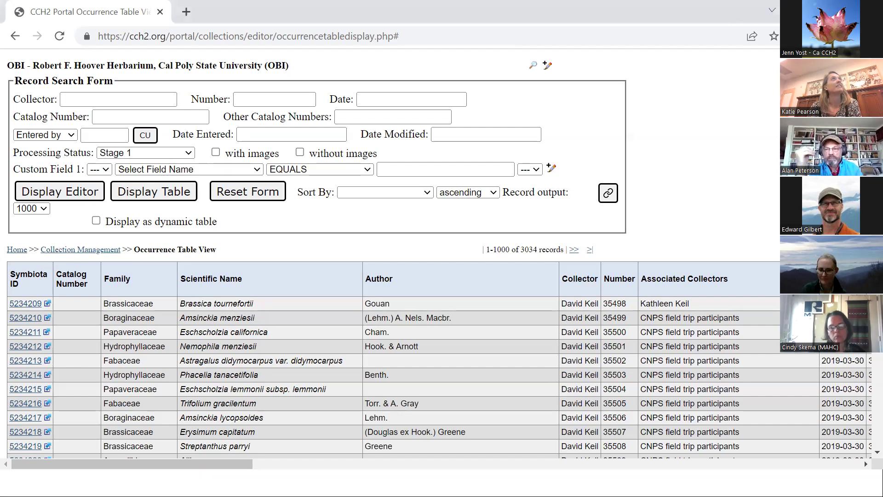
pyautogui.hotkey('alt', 'Tab')
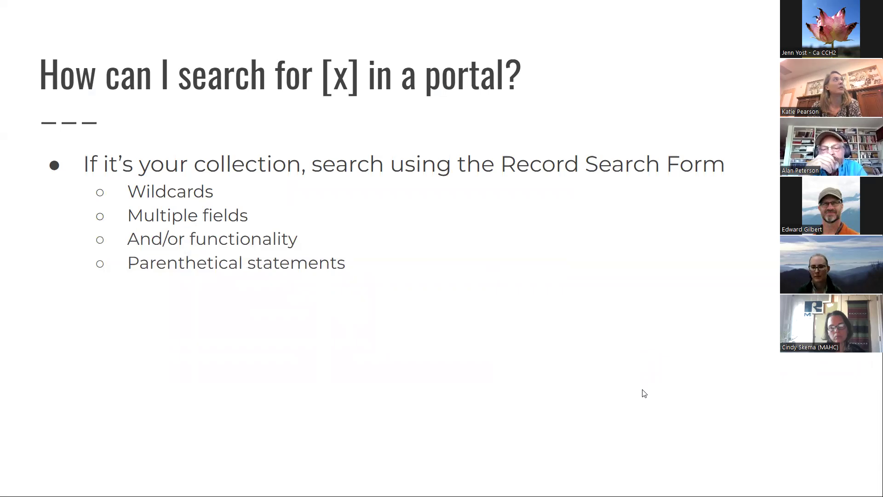
pyautogui.press('Right')
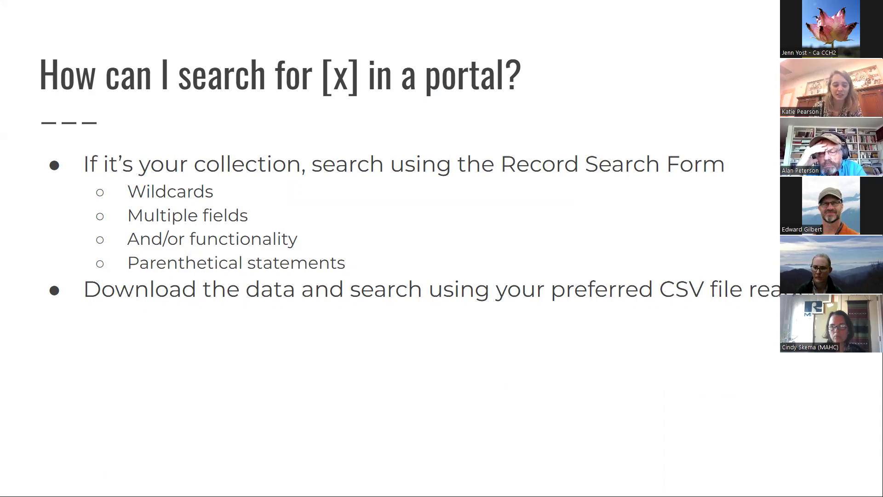
pyautogui.hotkey('alt', 'Tab')
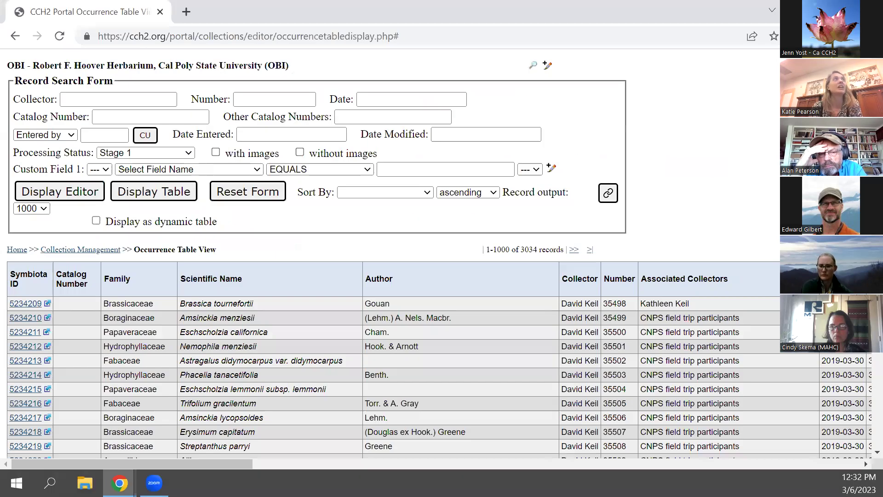
# Step: Go to the portal's home page and open the collection search criteria with all collections included
pyautogui.click(17, 250)
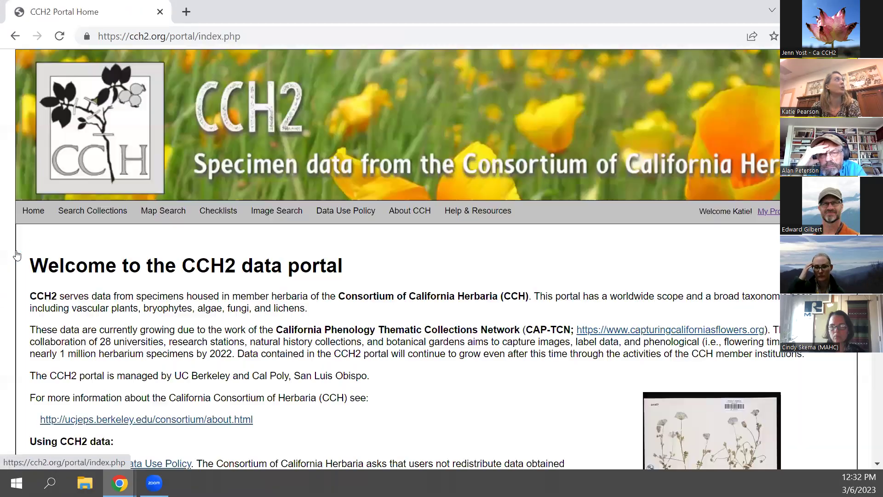
pyautogui.click(100, 212)
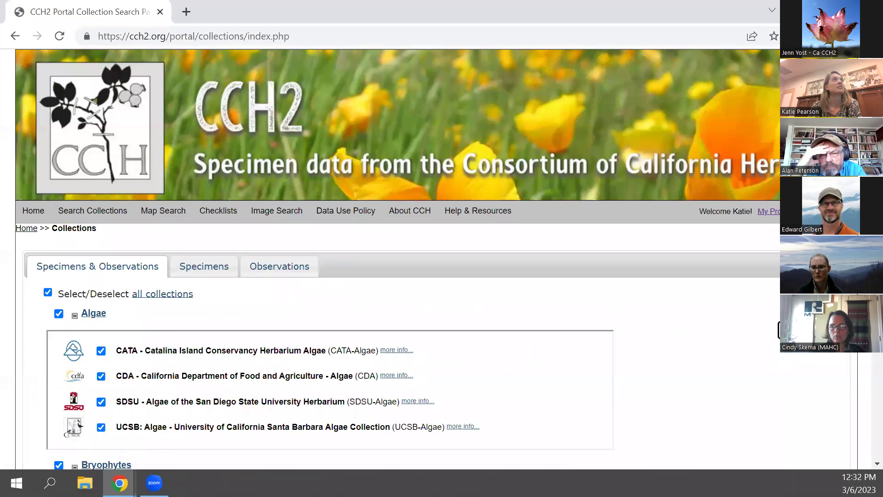
pyautogui.click(777, 324)
# Step: Set the county in the locality criteria to "San Luis Obispo"
pyautogui.click(147, 386)
pyautogui.write('San')
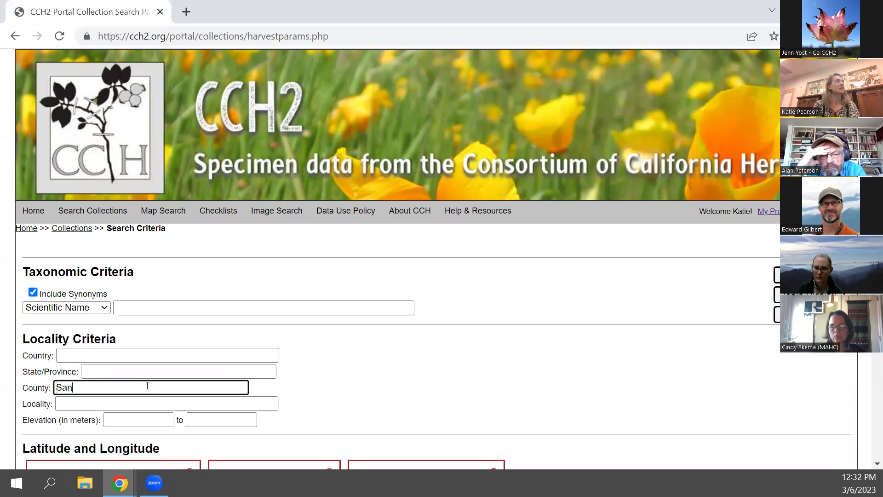
pyautogui.write(' Luis Obispo')
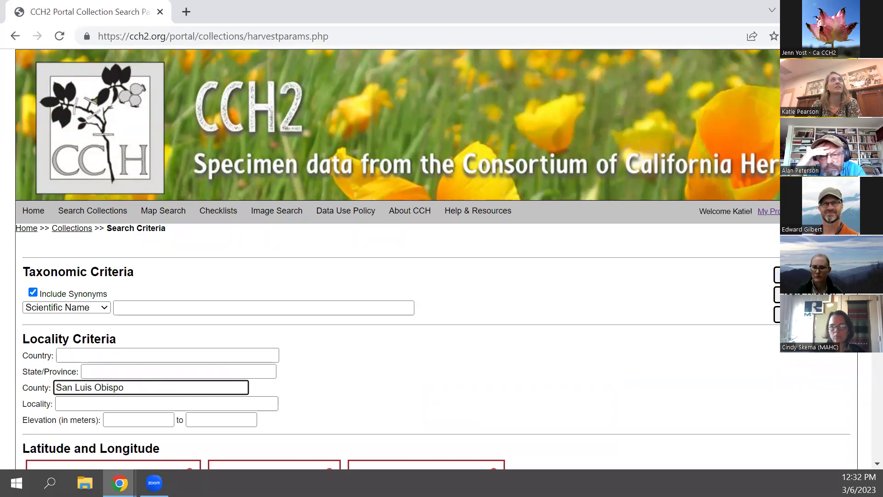
# Step: Run the county search across all collections and view the download options for the resulting specimen records
pyautogui.press('Return')
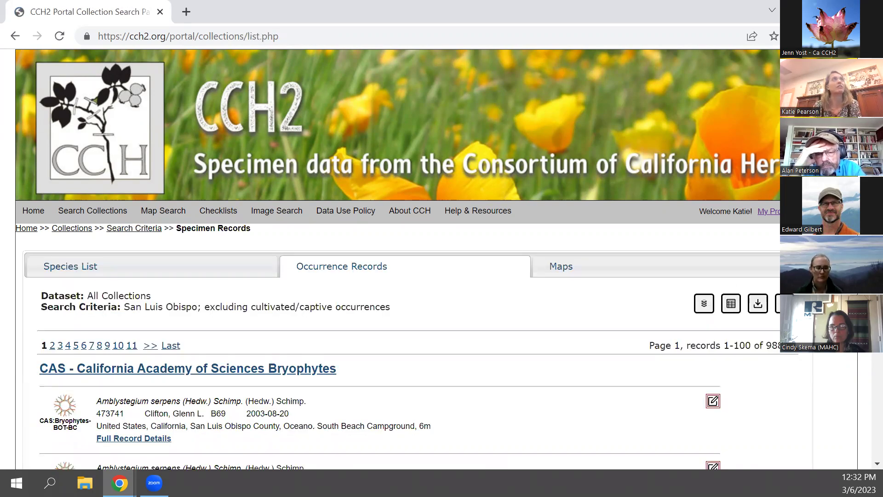
pyautogui.click(758, 304)
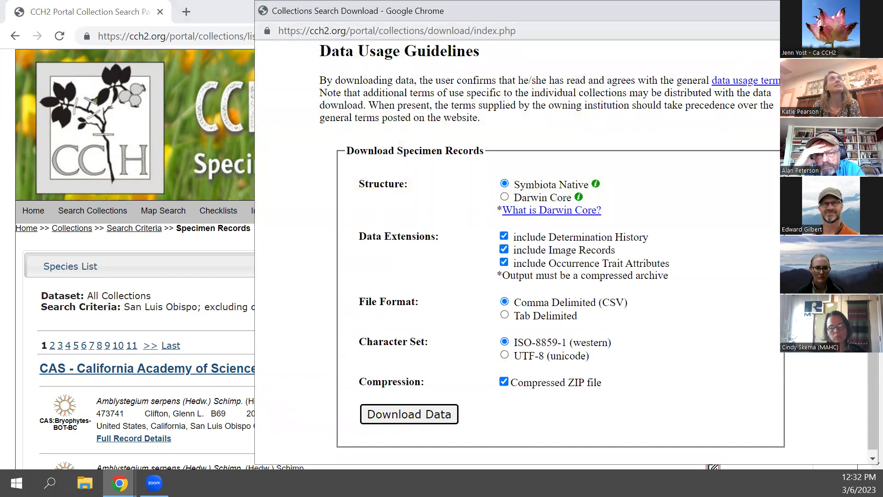
pyautogui.hotkey('ctrl', 'w')
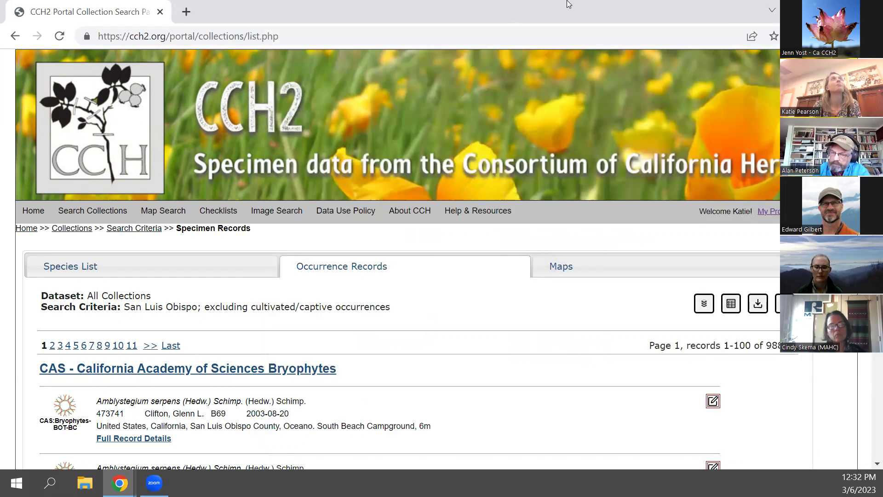
pyautogui.hotkey('alt', 'Tab')
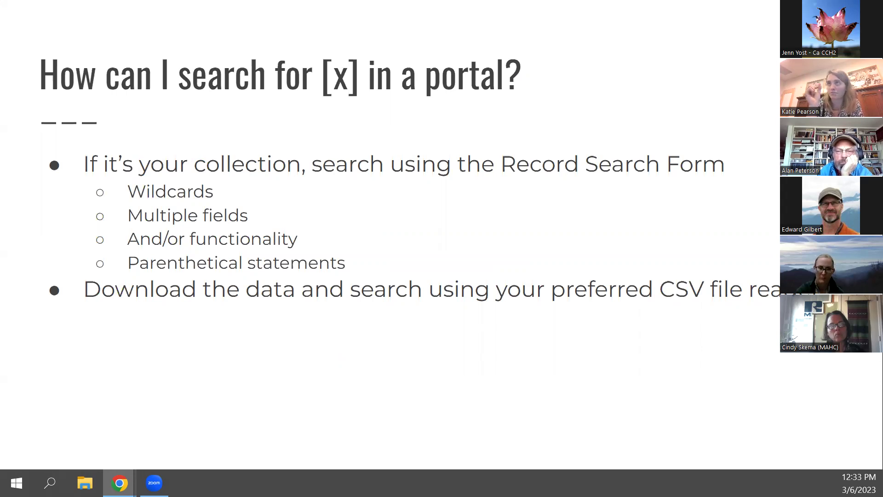
pyautogui.moveTo(441, 2)
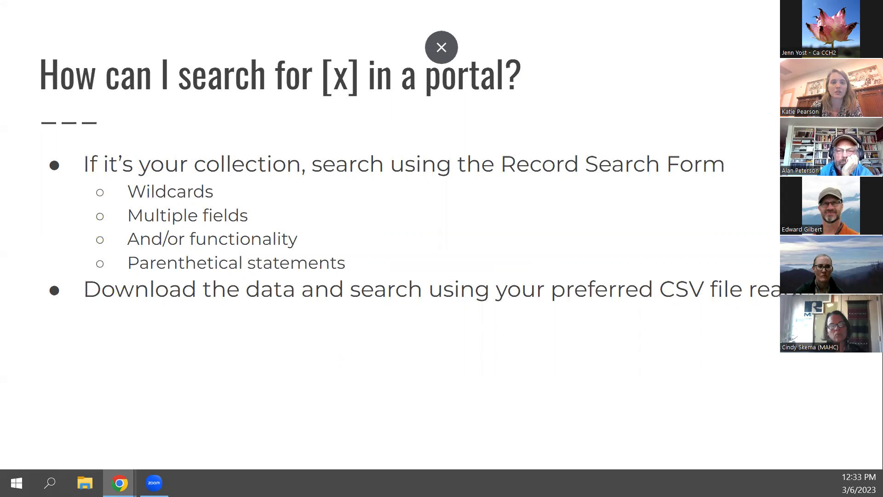
# Step: Return to the portal and open the California State University San Bernardino (CSUSB) collection from the profile's occurrence management page
pyautogui.hotkey('alt', 'Tab')
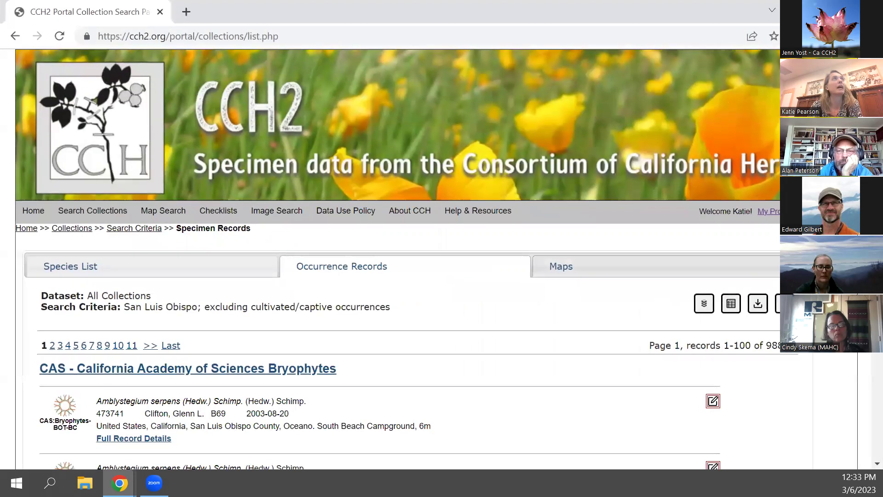
pyautogui.click(765, 215)
pyautogui.click(189, 271)
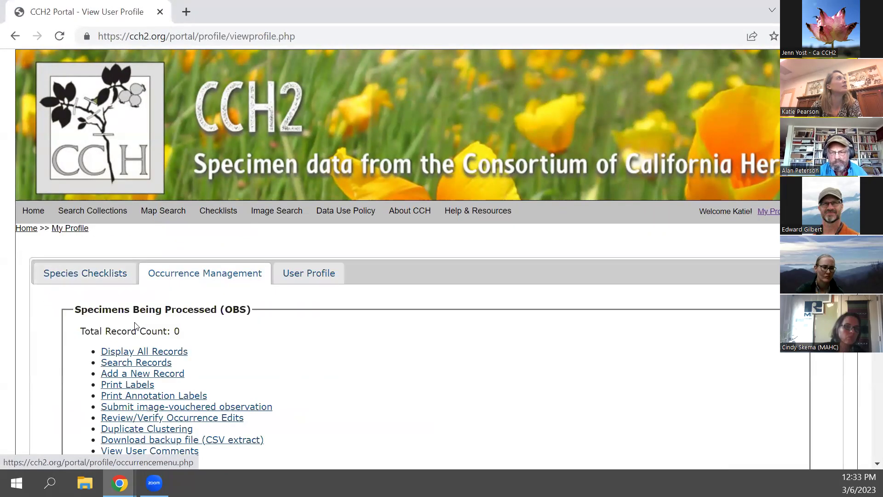
pyautogui.scroll(-9, 135, 326)
pyautogui.scroll(2, 130, 299)
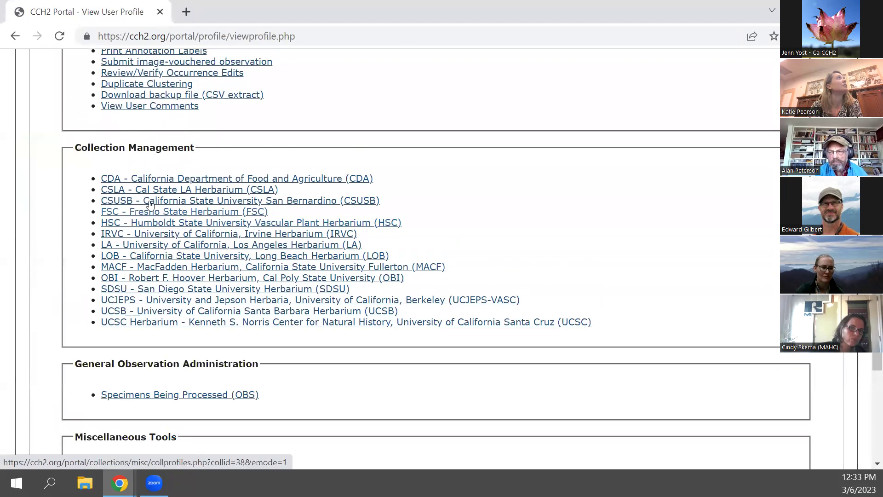
pyautogui.click(126, 202)
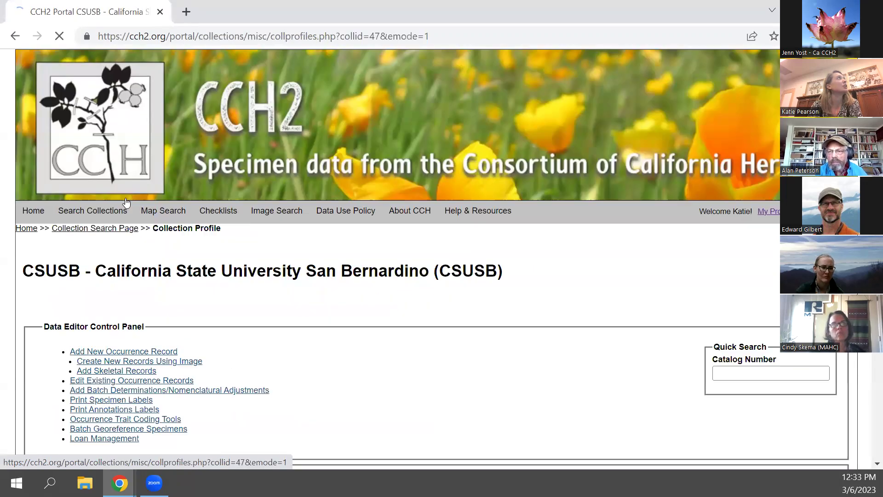
# Step: Open CSUSB's existing occurrence records for editing and limit the search form to records entered by the current user on 2023-03-06
pyautogui.scroll(-3, 85, 302)
pyautogui.scroll(2, 85, 302)
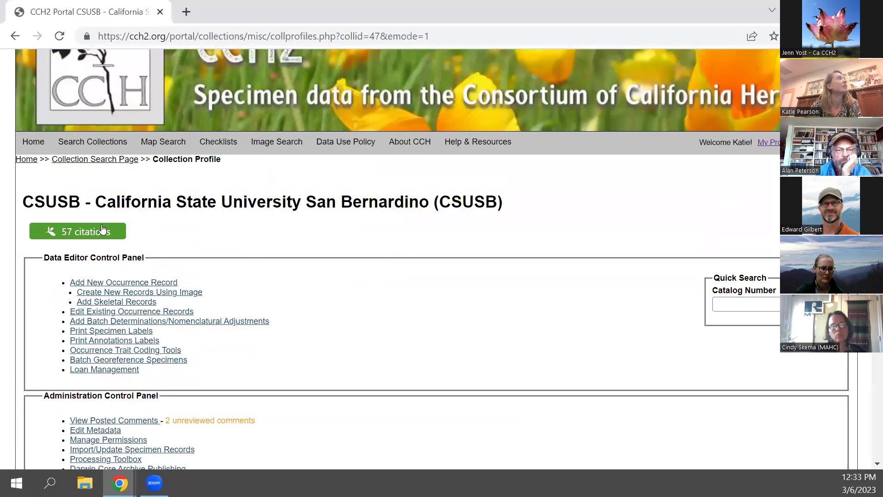
pyautogui.click(83, 312)
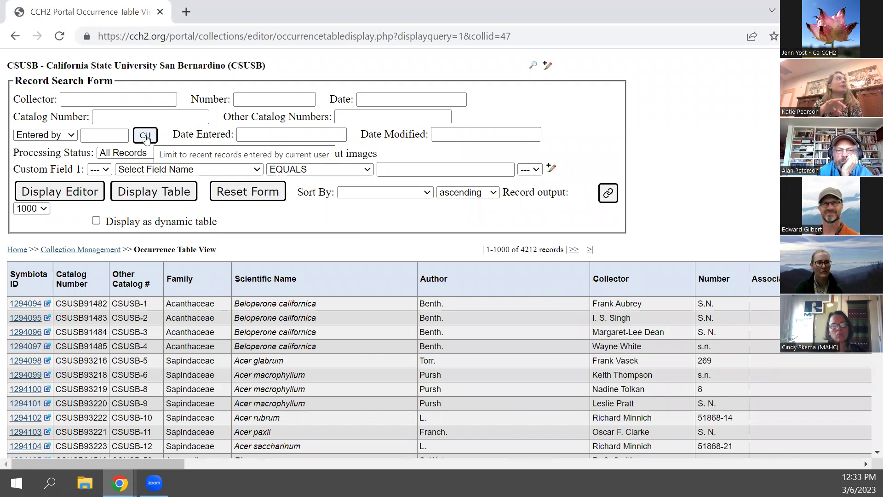
pyautogui.click(146, 136)
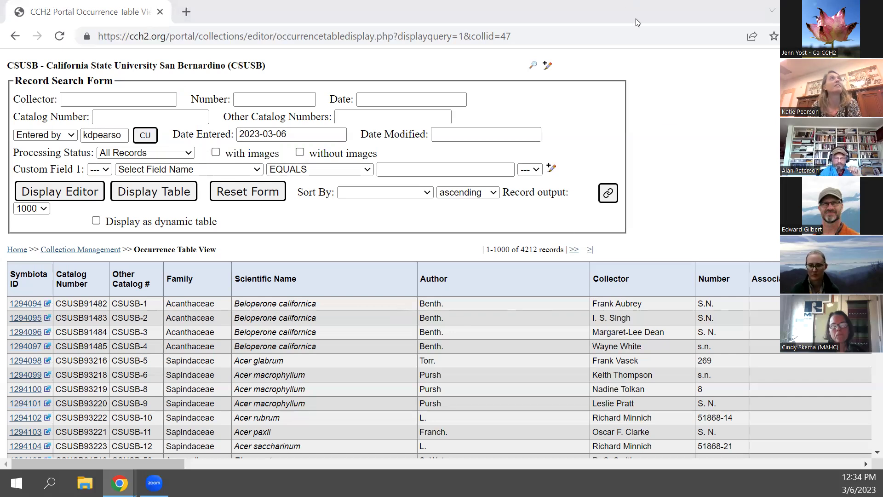
pyautogui.hotkey('alt', 'Tab')
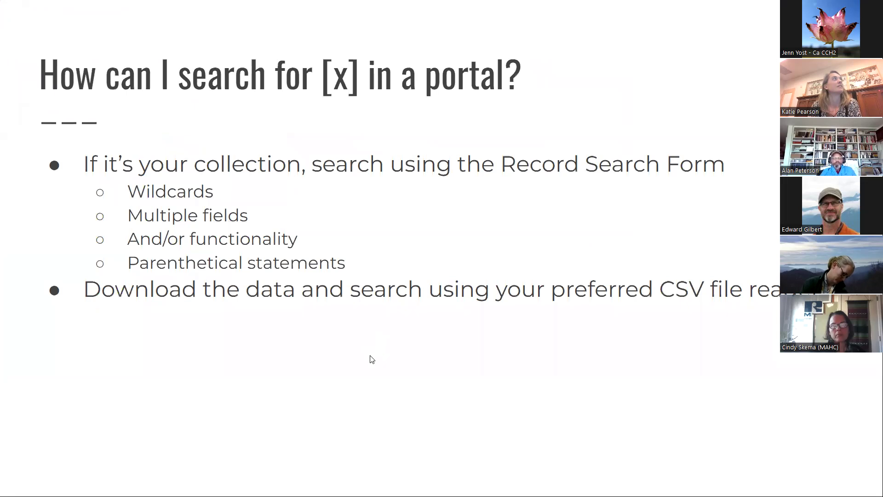
pyautogui.press('Right')
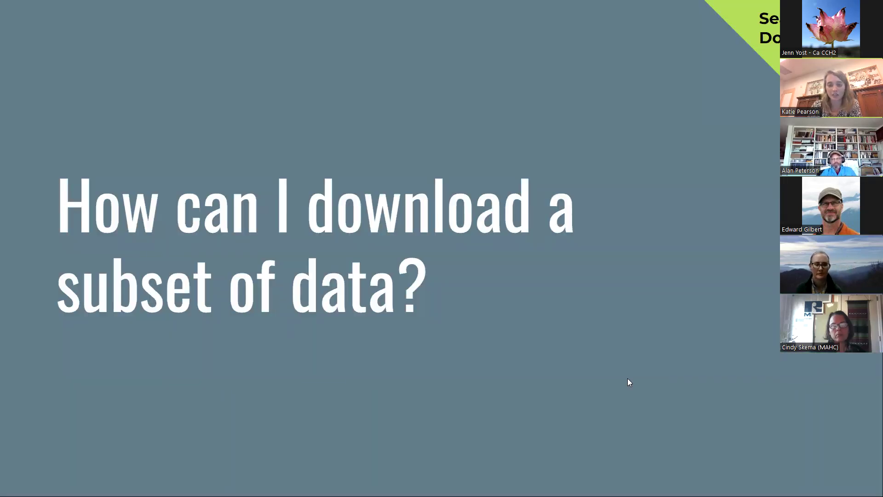
pyautogui.press('Right')
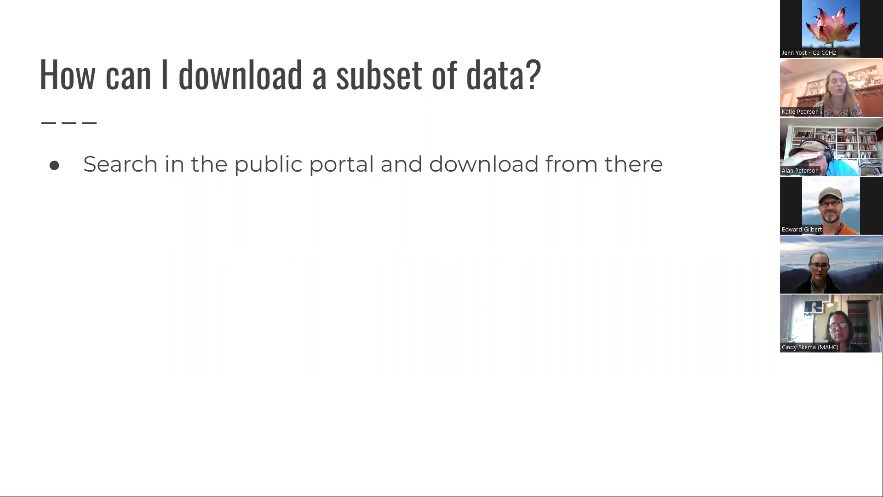
pyautogui.press('Right')
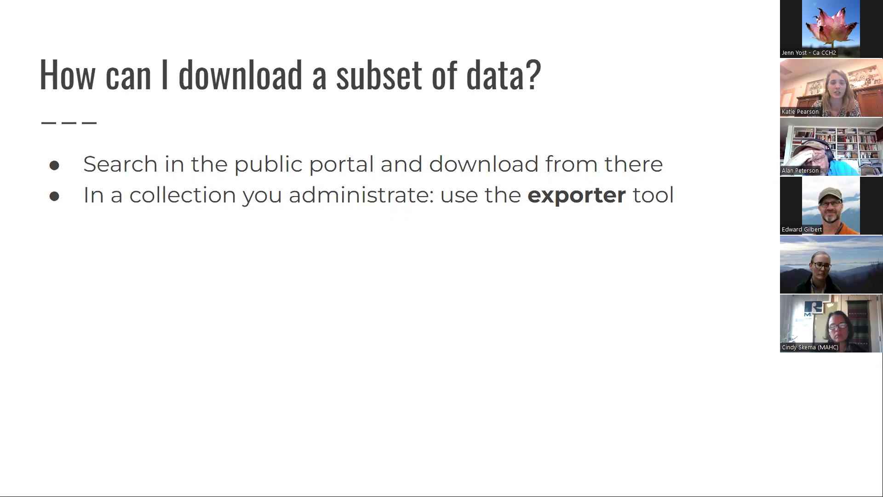
# Step: Return to the portal, open the Exporter in CSUSB's Processing Toolbox and review its filters and download options
pyautogui.hotkey('alt', 'Tab')
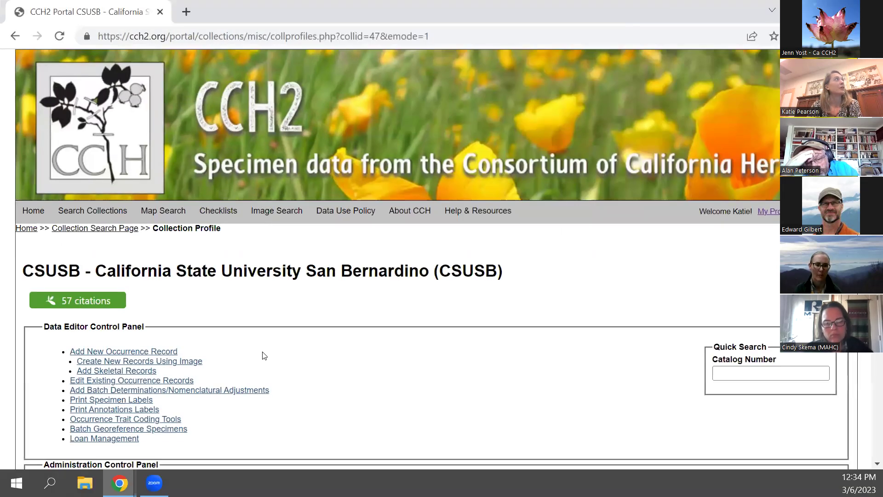
pyautogui.scroll(-5, 257, 356)
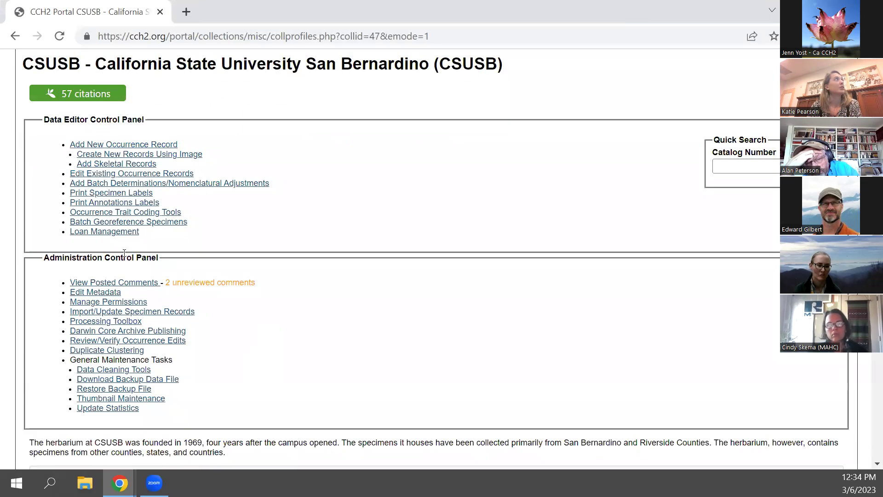
pyautogui.click(96, 321)
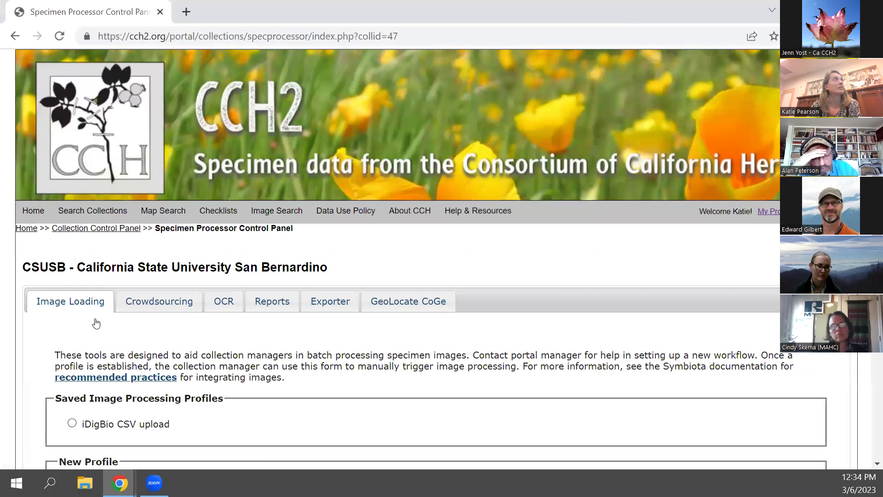
pyautogui.click(341, 301)
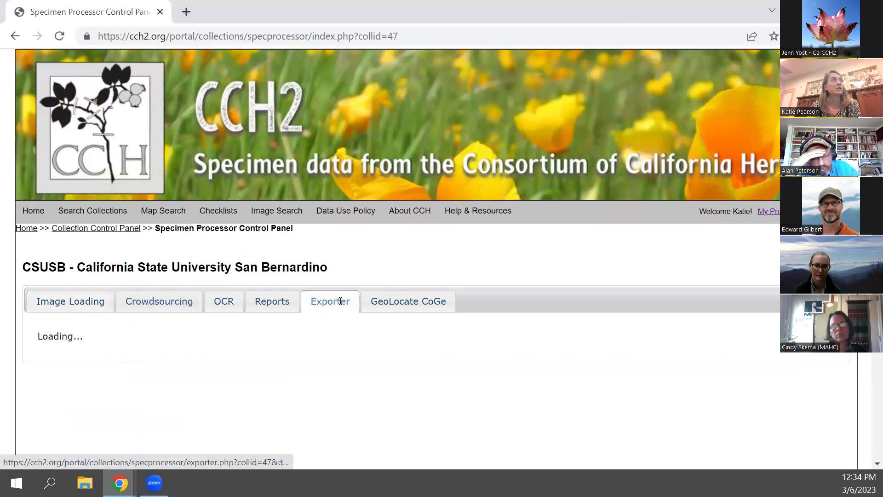
pyautogui.scroll(-3, 340, 301)
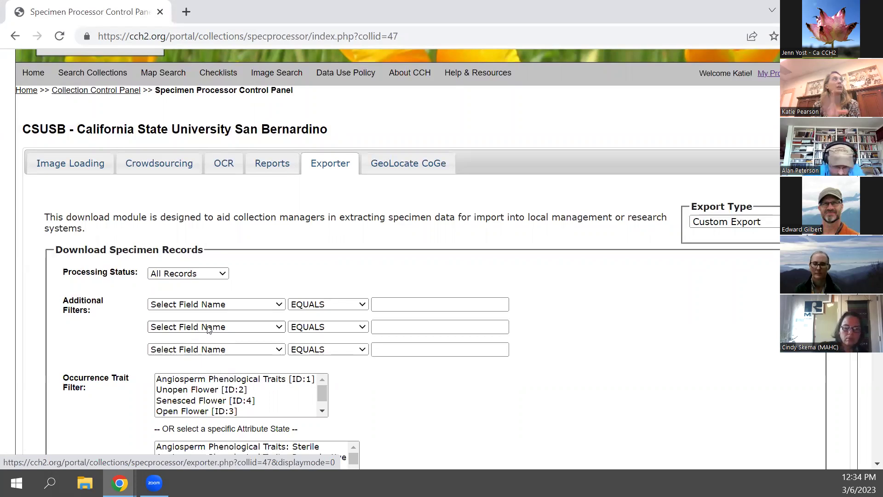
pyautogui.scroll(-4, 216, 317)
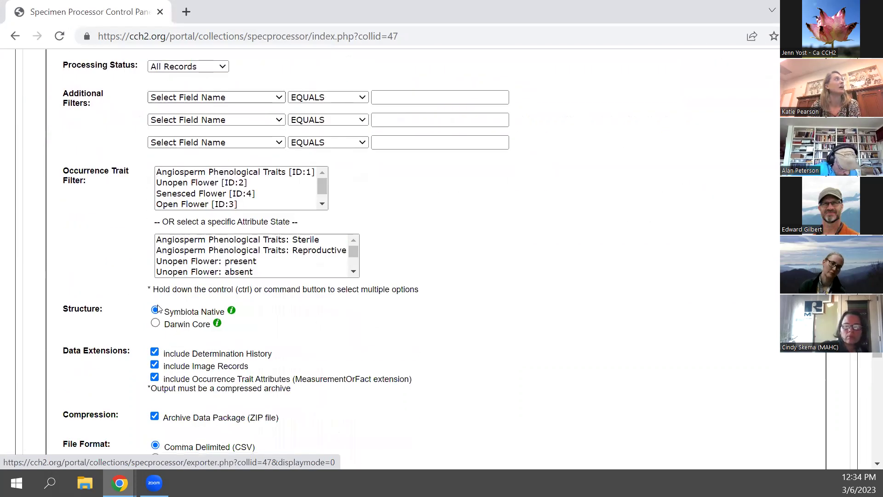
pyautogui.scroll(-4, 114, 319)
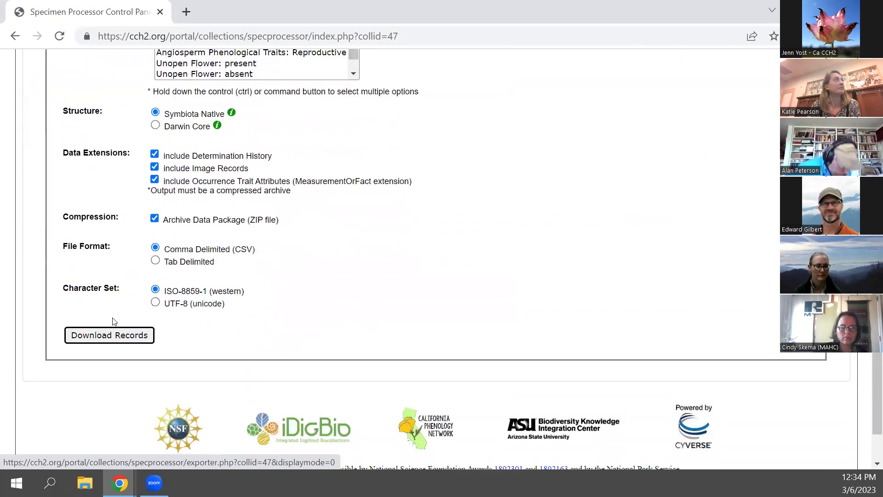
pyautogui.scroll(5, 263, 275)
pyautogui.scroll(1, 578, 339)
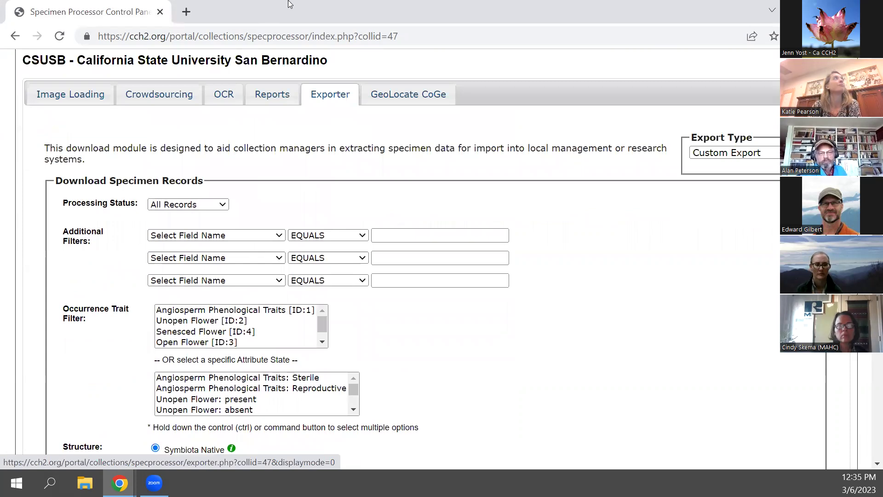
pyautogui.hotkey('alt', 'Tab')
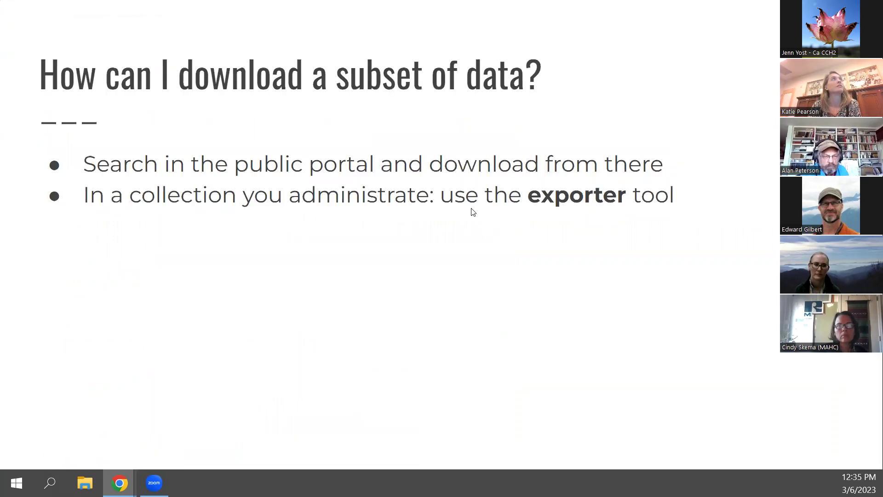
pyautogui.press('Right')
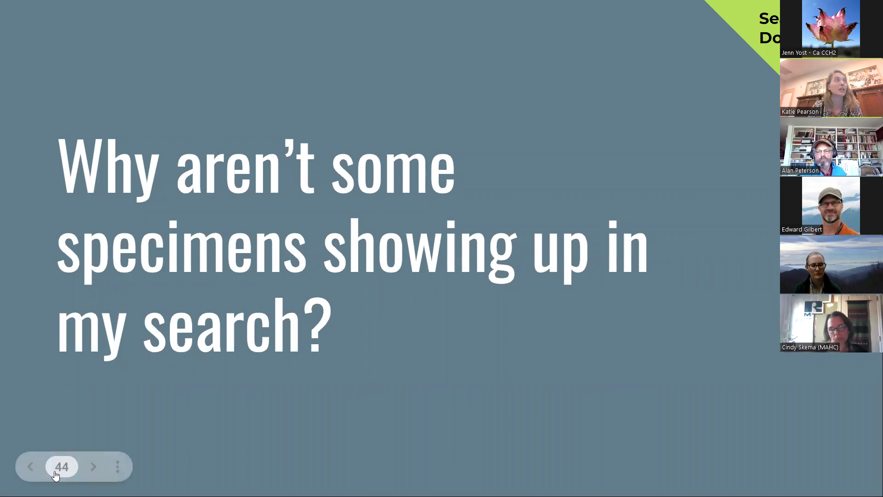
pyautogui.click(164, 372)
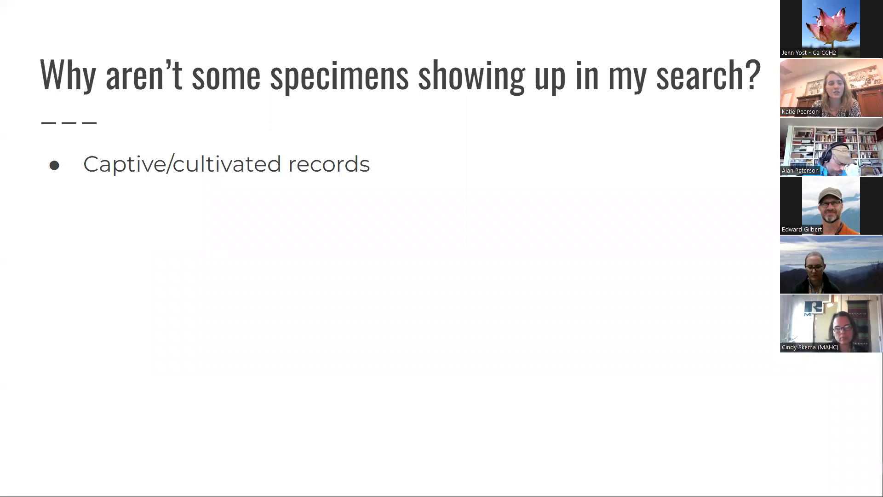
# Step: Return to the portal's search criteria and toggle "Include cultivated/captive occurrences" in the specimen criteria on and back off
pyautogui.hotkey('alt', 'Tab')
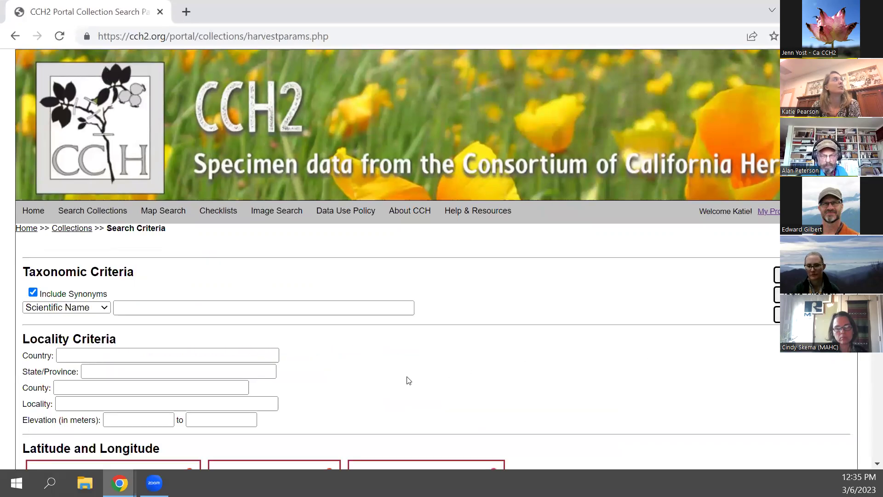
pyautogui.scroll(-15, 407, 377)
pyautogui.scroll(7, 411, 374)
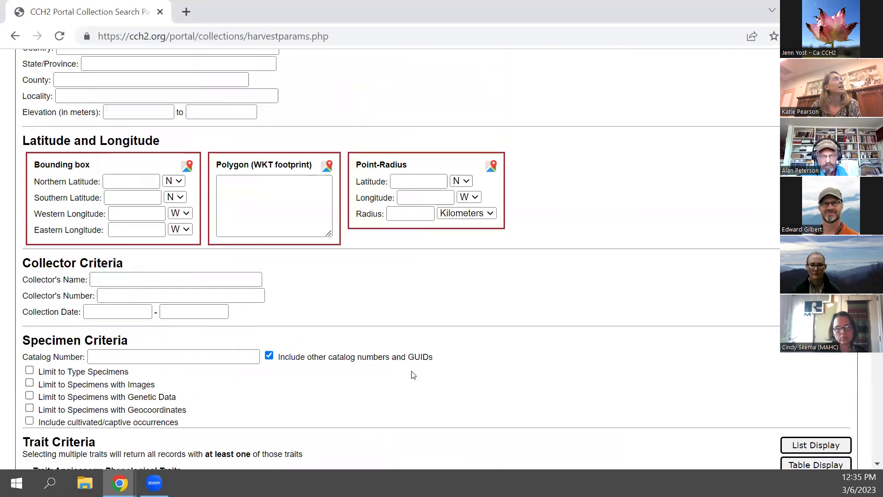
pyautogui.moveTo(39, 421); pyautogui.dragTo(183, 421)
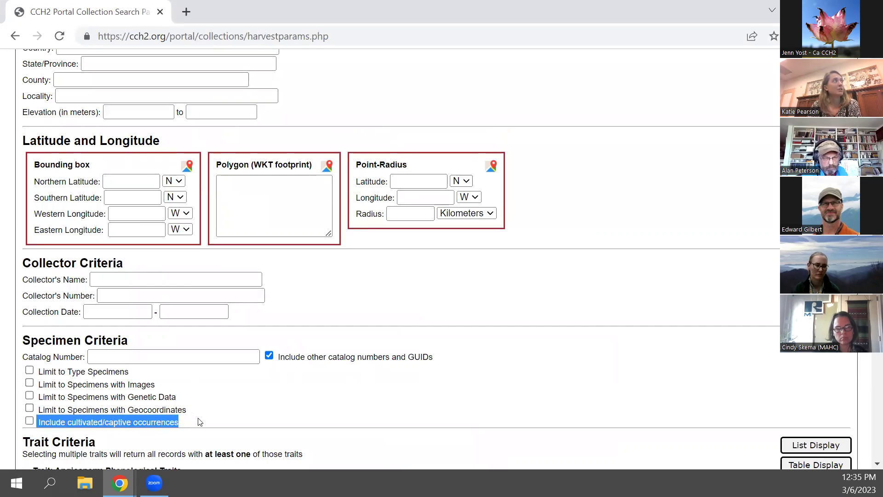
pyautogui.click(216, 424)
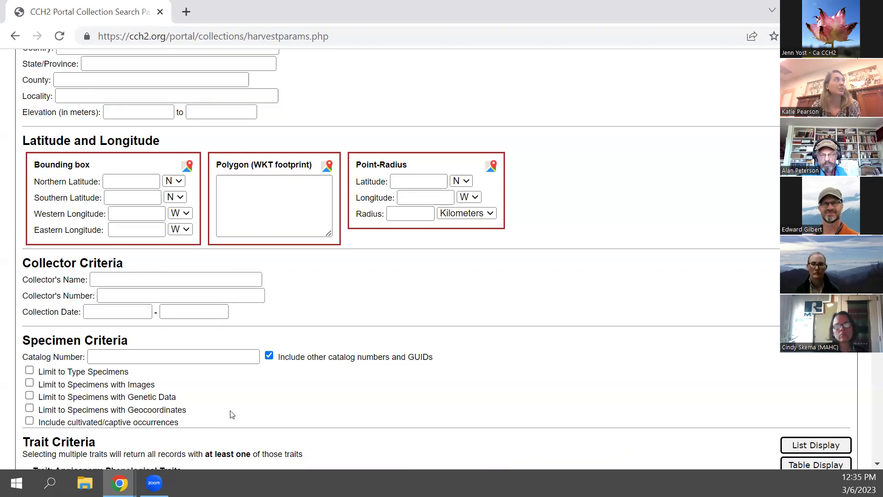
pyautogui.click(29, 421)
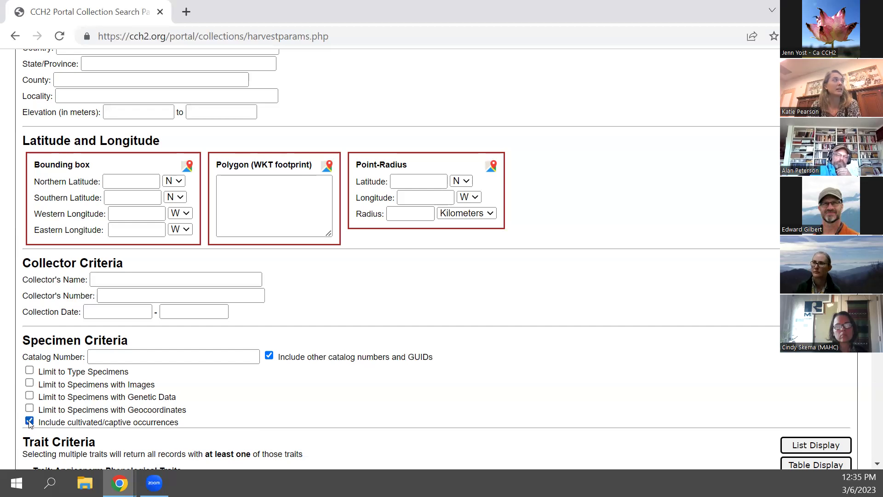
pyautogui.click(29, 421)
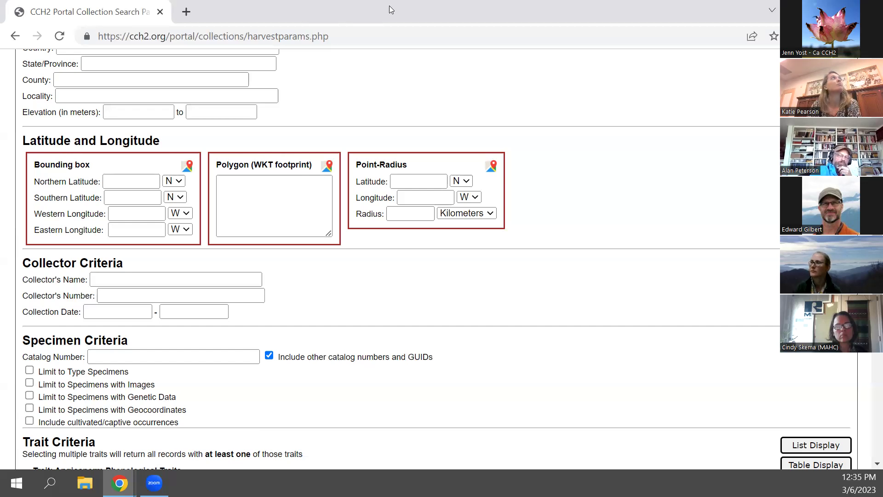
pyautogui.hotkey('alt', 'Tab')
pyautogui.click(459, 238)
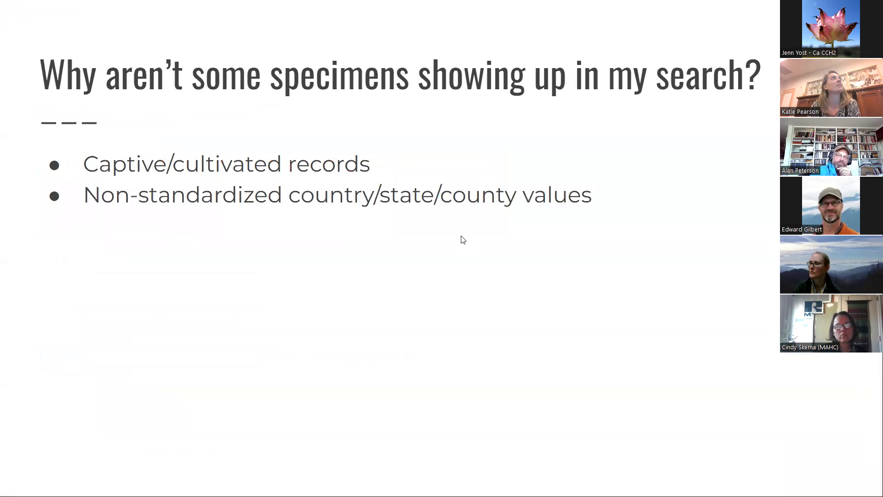